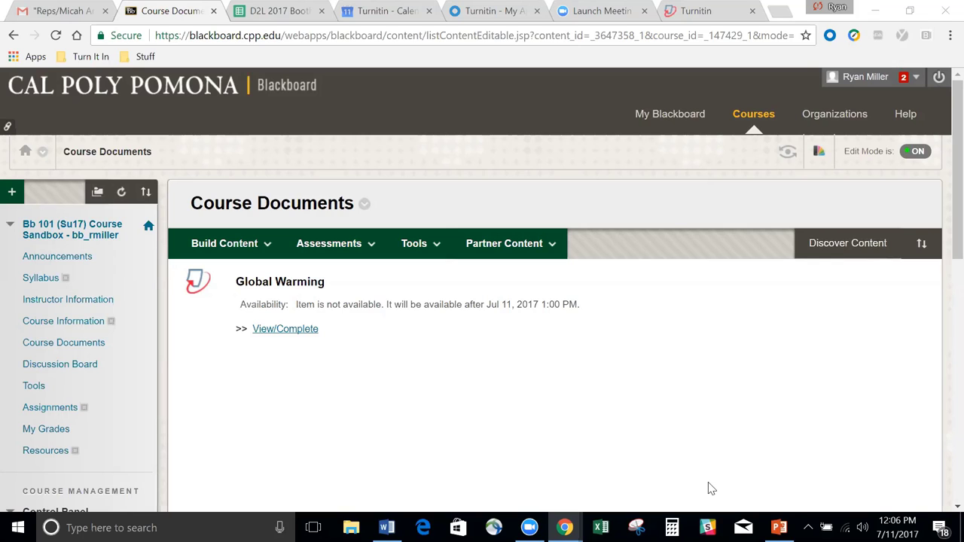
# - Switch to the PowerPoint deck "Classic vs FBS" and compare the classic Originality slide with the GradeMark slide
pyautogui.click(779, 527)
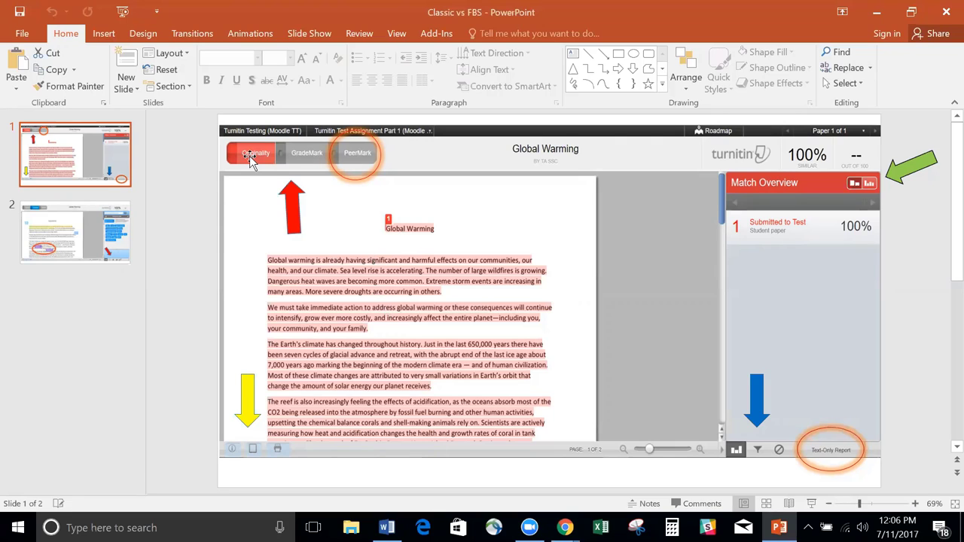
pyautogui.click(106, 241)
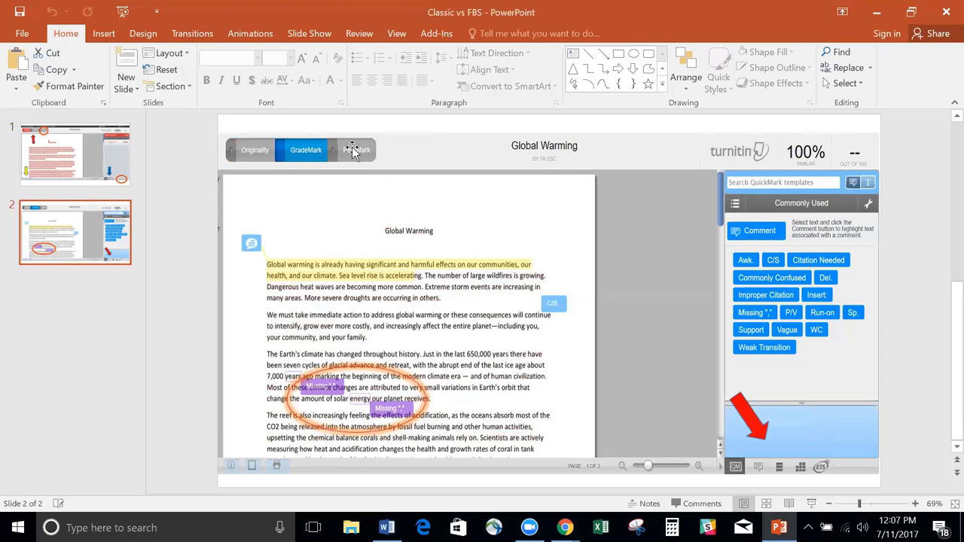
pyautogui.click(89, 166)
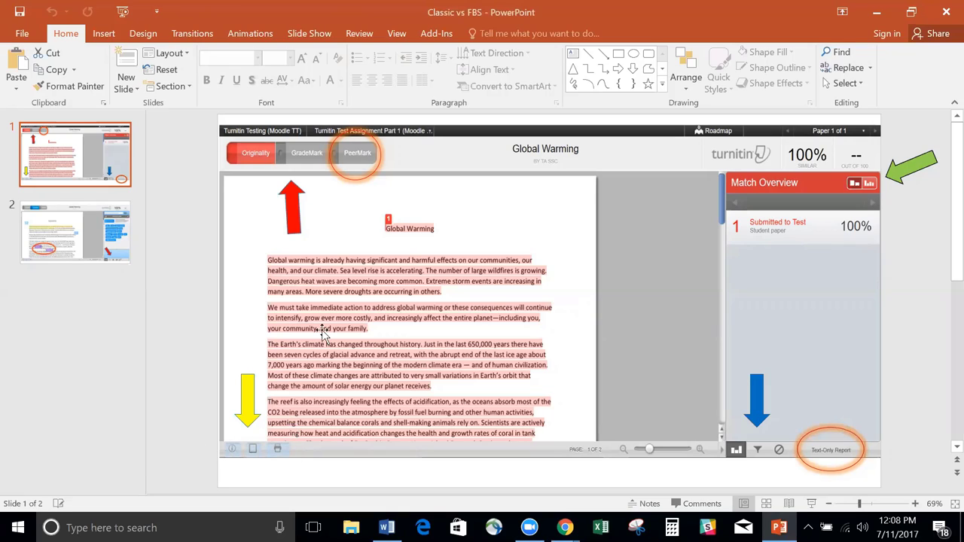
pyautogui.click(81, 208)
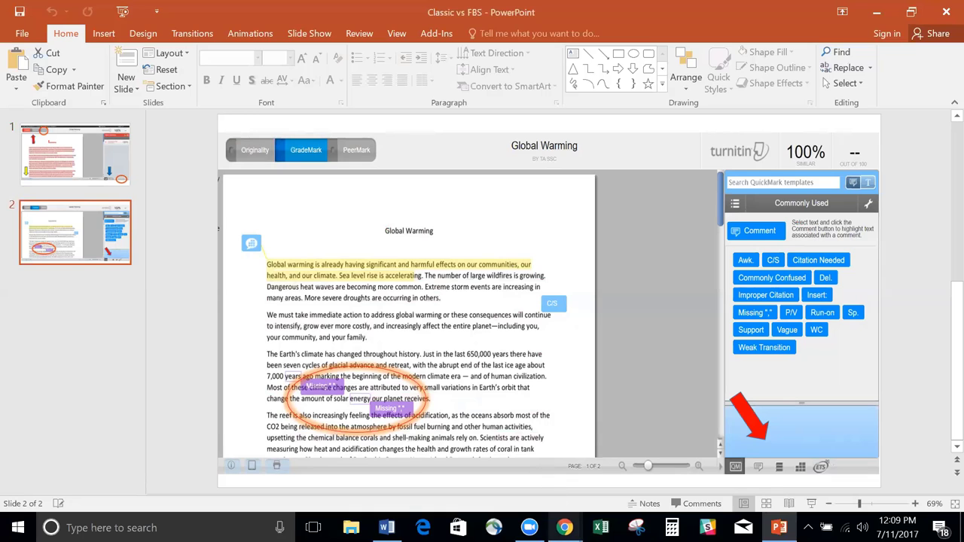
# - Switch to Feedback Studio in Chrome and view the paper navigation's list of submissions, leaving the current paper open
pyautogui.moveTo(564, 528)
pyautogui.click(626, 479)
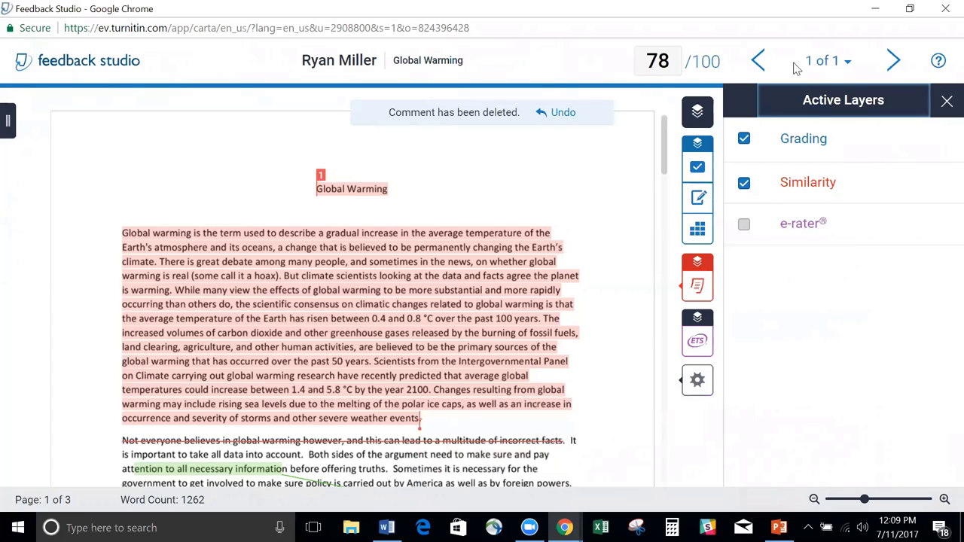
pyautogui.click(845, 64)
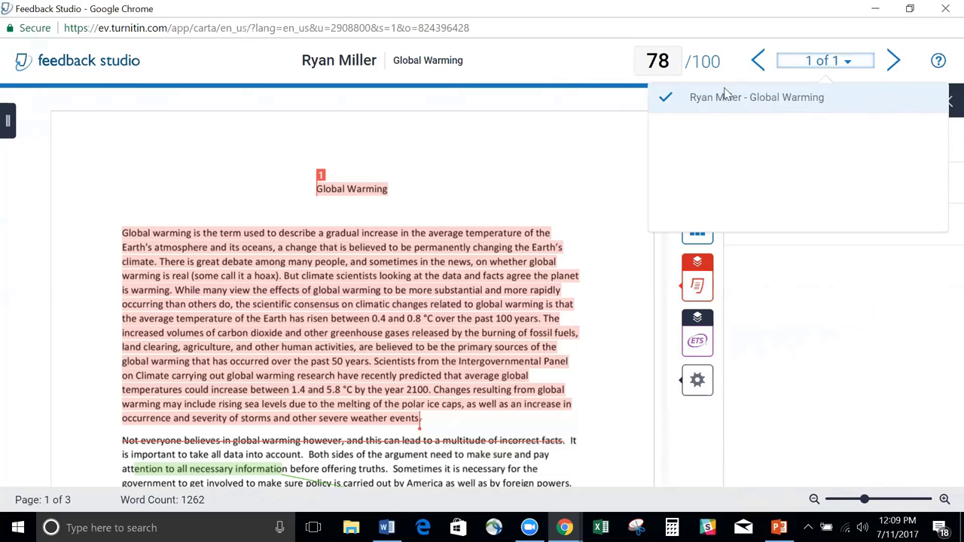
pyautogui.click(591, 56)
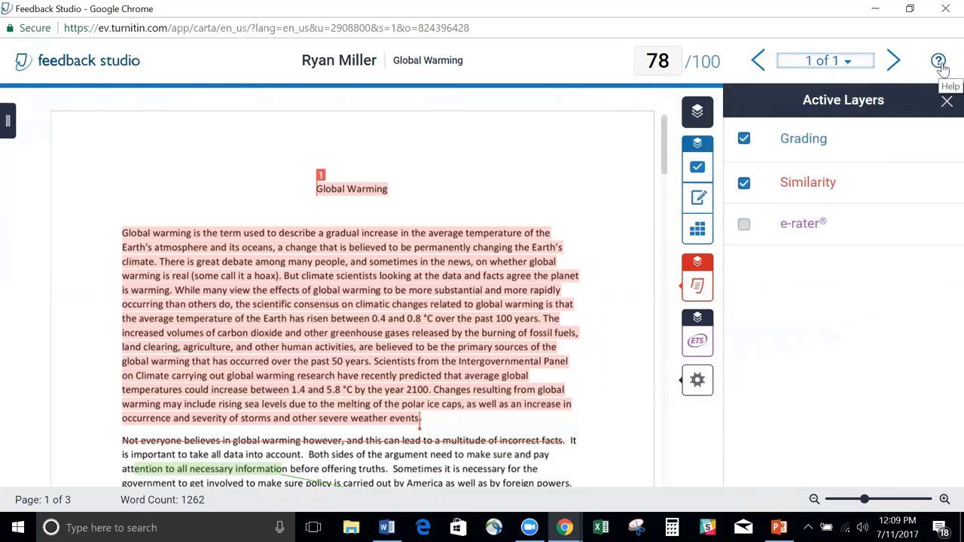
# - Revisit the classic Originality slide in PowerPoint, and return to Feedback Studio to view its popular help articles
pyautogui.click(779, 527)
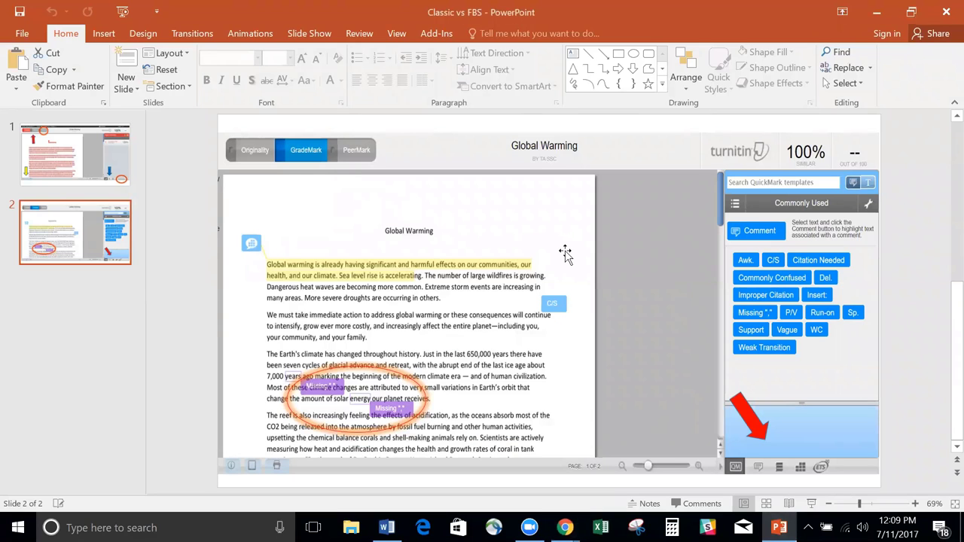
pyautogui.press('pageup')
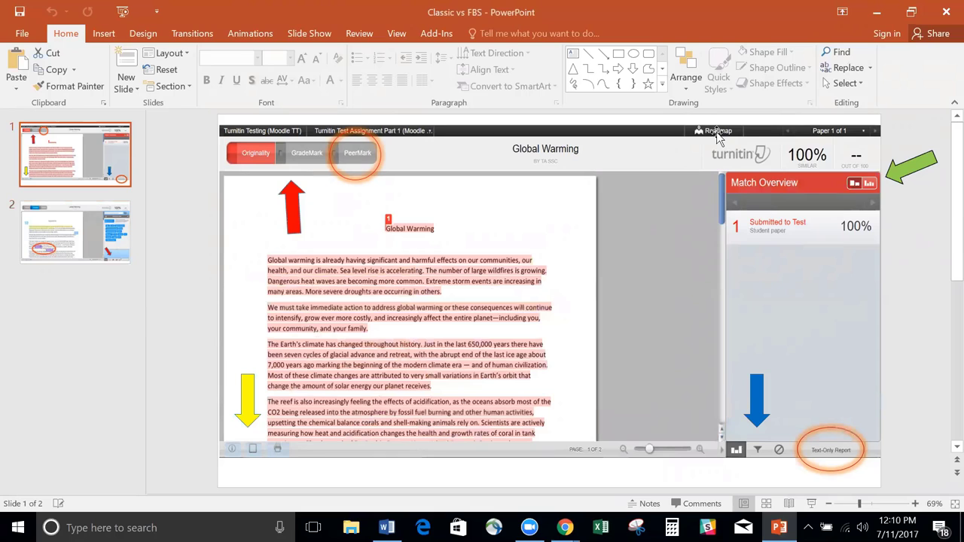
pyautogui.moveTo(564, 527)
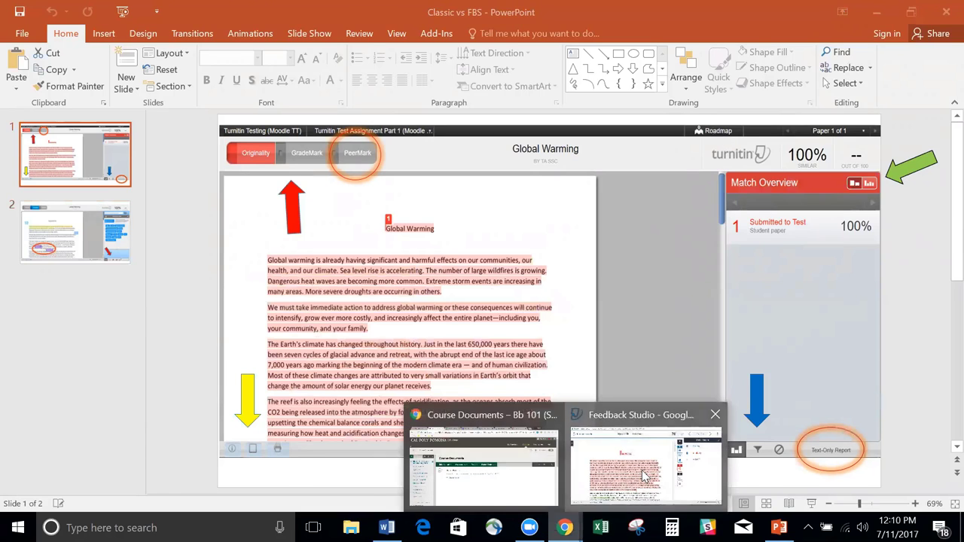
pyautogui.click(643, 475)
pyautogui.click(938, 64)
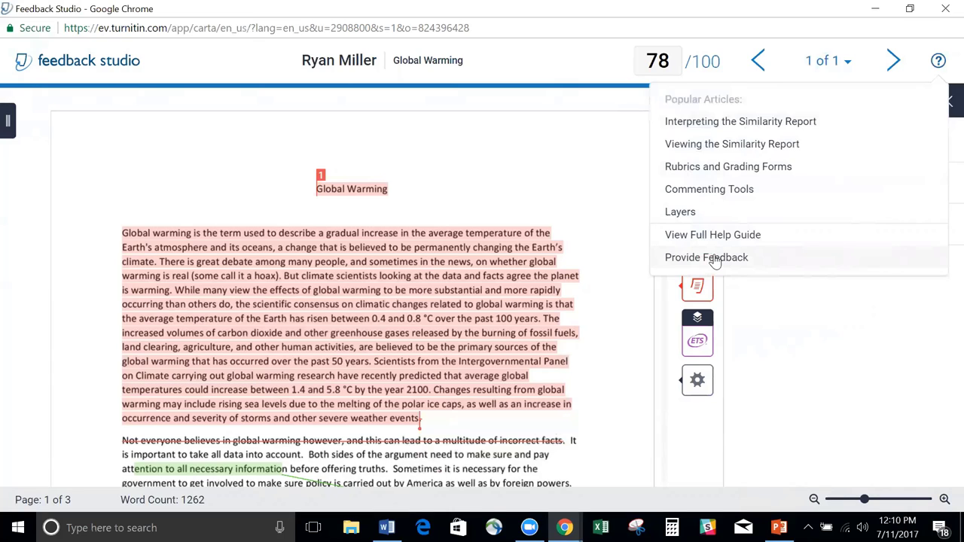
pyautogui.click(577, 177)
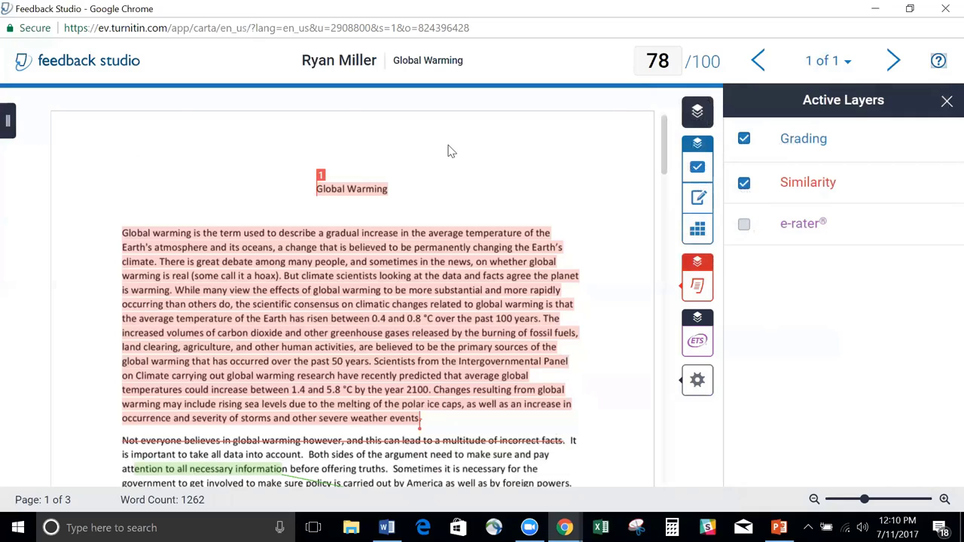
# - Go to page 2 of the paper using the page thumbnails, and return to the start of page 1
pyautogui.scroll(-4, 674, 161)
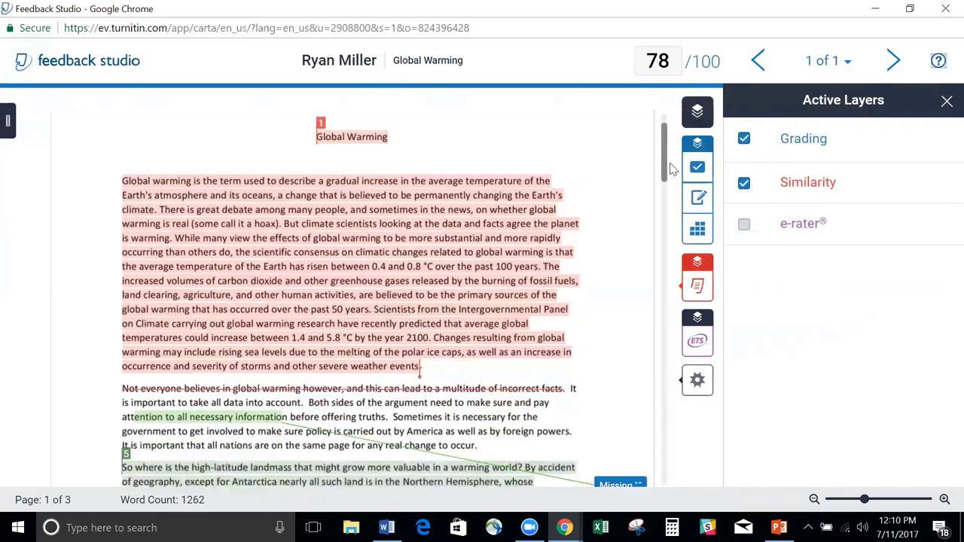
pyautogui.scroll(4, 673, 133)
pyautogui.click(9, 121)
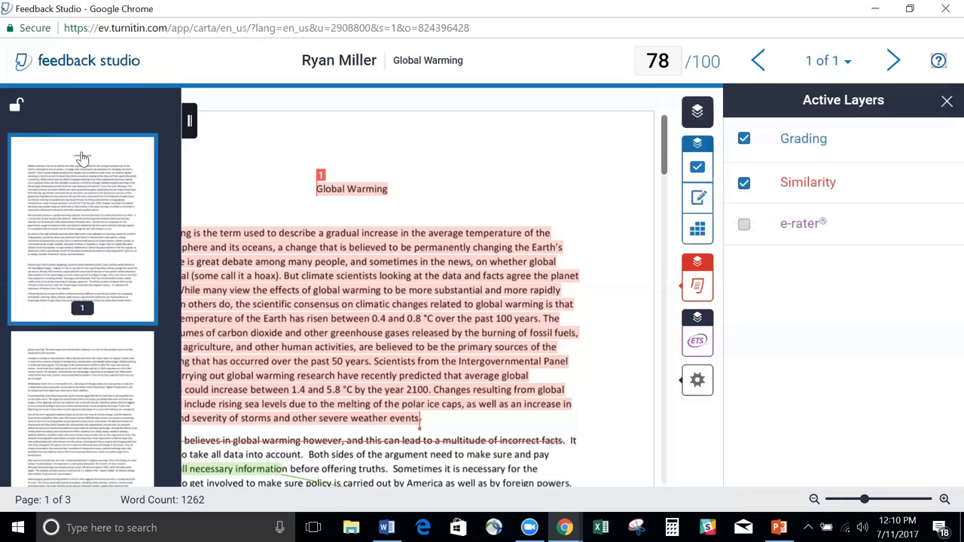
pyautogui.click(93, 369)
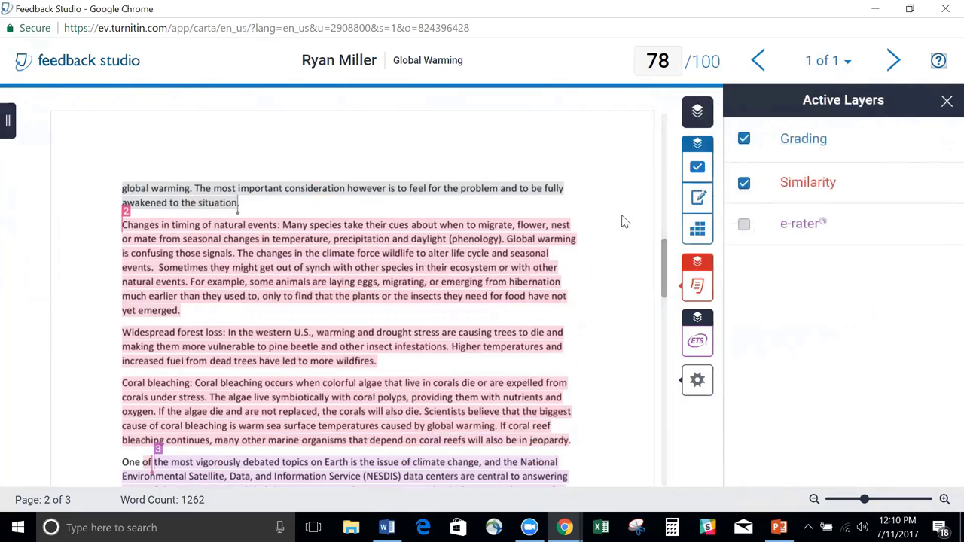
pyautogui.moveTo(663, 256); pyautogui.dragTo(664, 124)
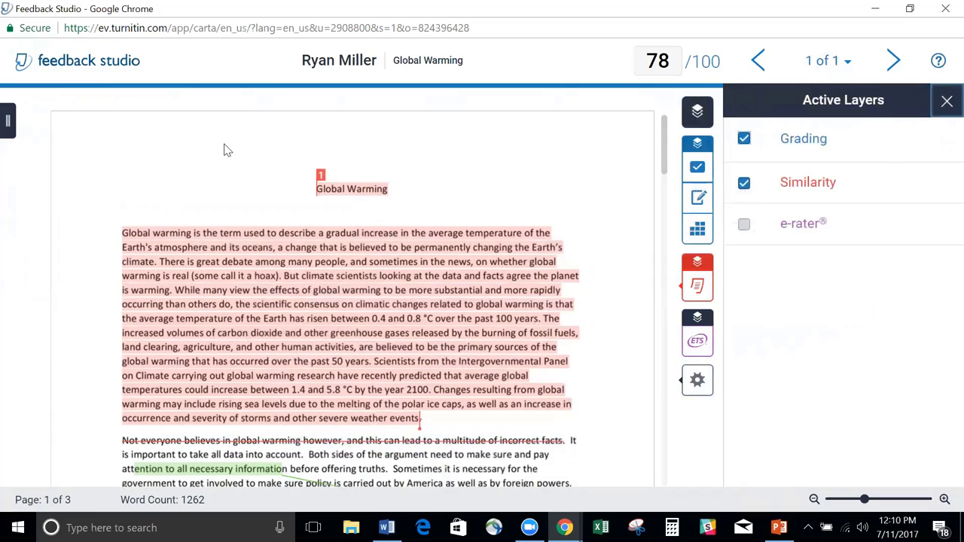
# - Reveal the hidden link to the text-only Similarity Report and open the report for the Global Warming paper
pyautogui.press('Tab')
pyautogui.press('Tab')
pyautogui.press('Tab')
pyautogui.press('Tab')
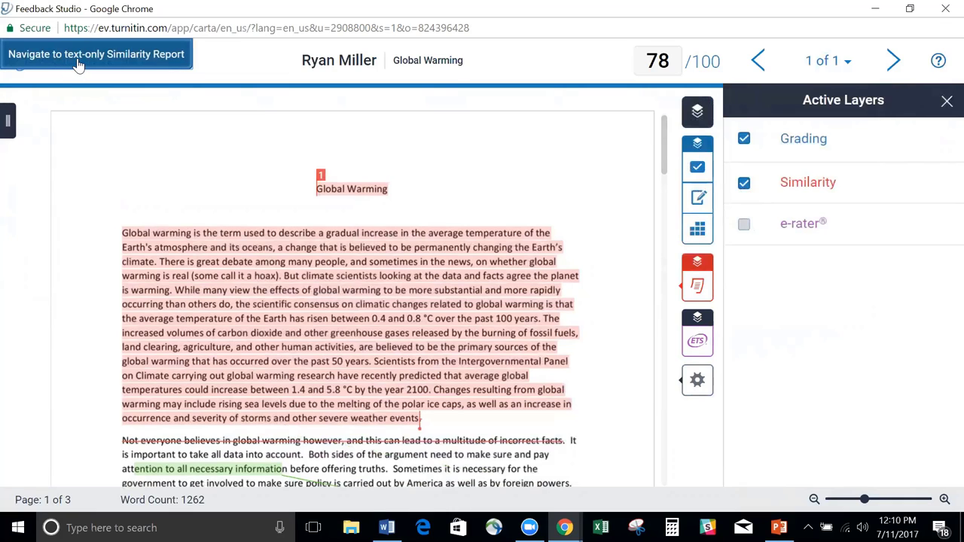
pyautogui.click(79, 65)
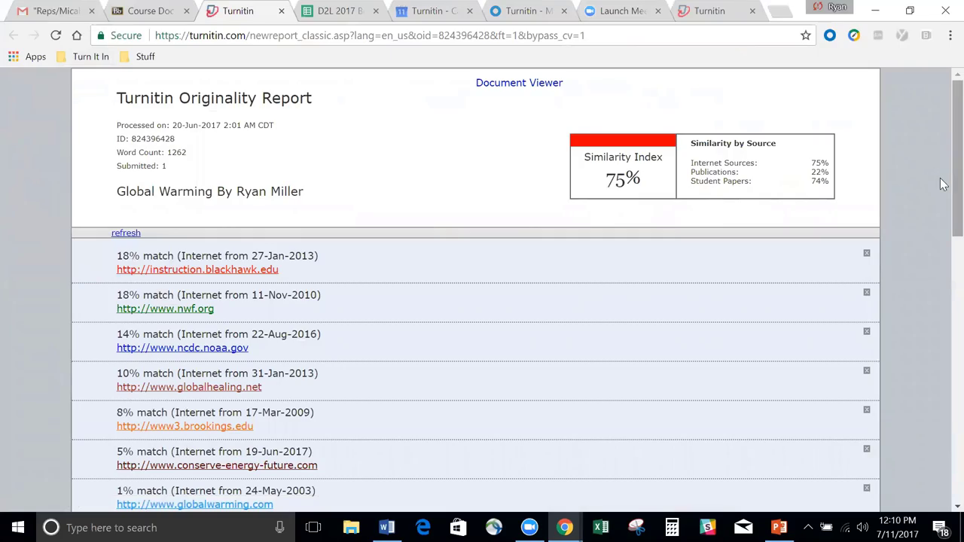
pyautogui.moveTo(943, 185); pyautogui.dragTo(931, 169)
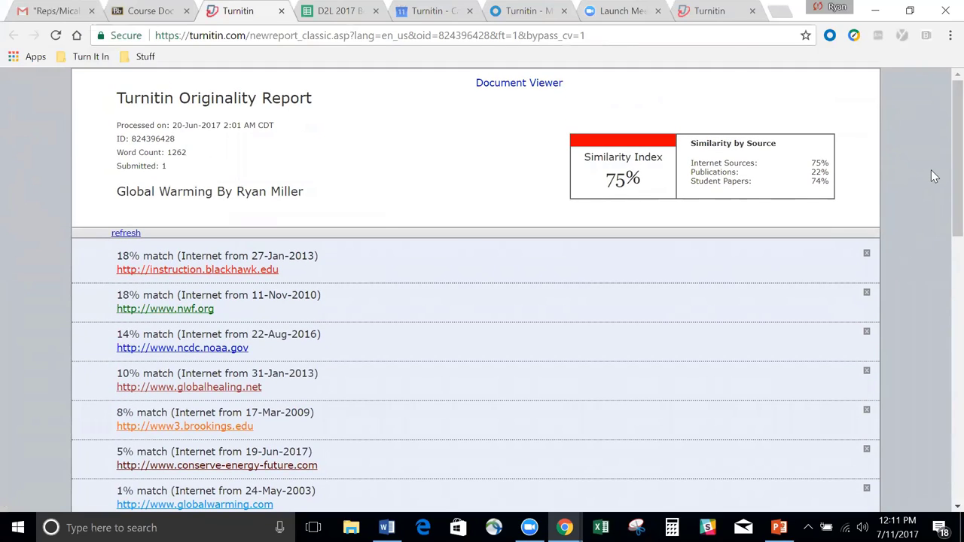
# - Return to Feedback Studio and set the Global Warming paper's grade to 88 out of 100
pyautogui.moveTo(565, 527)
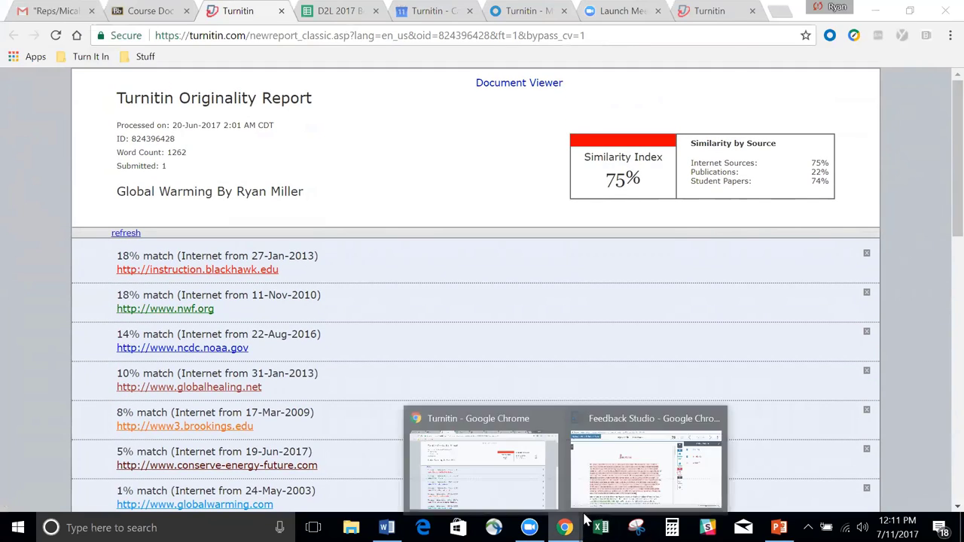
pyautogui.click(619, 499)
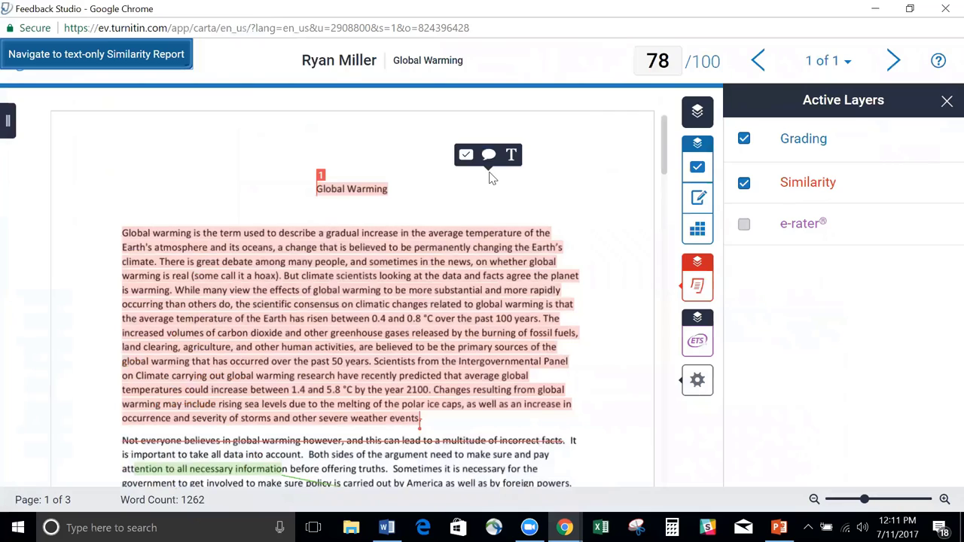
pyautogui.press('Tab')
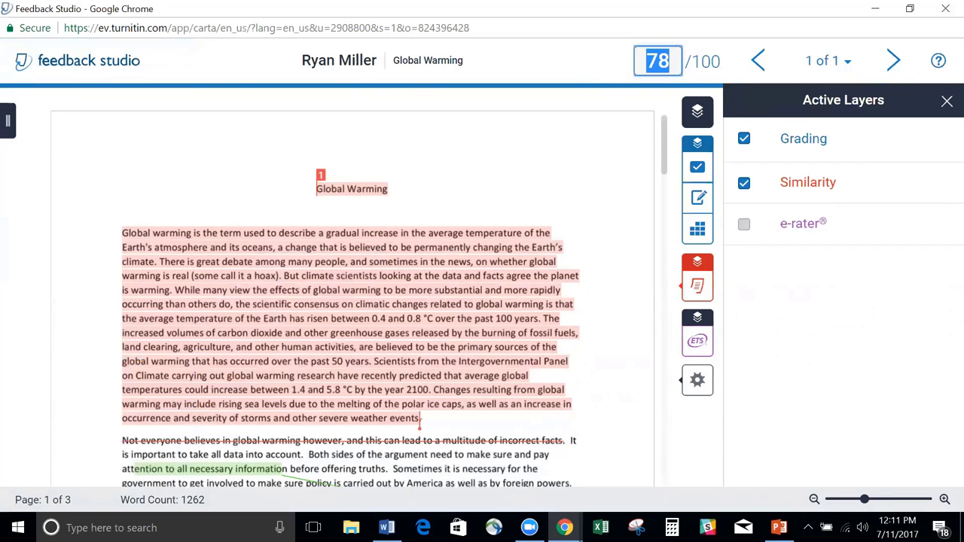
pyautogui.write('88')
pyautogui.click(593, 76)
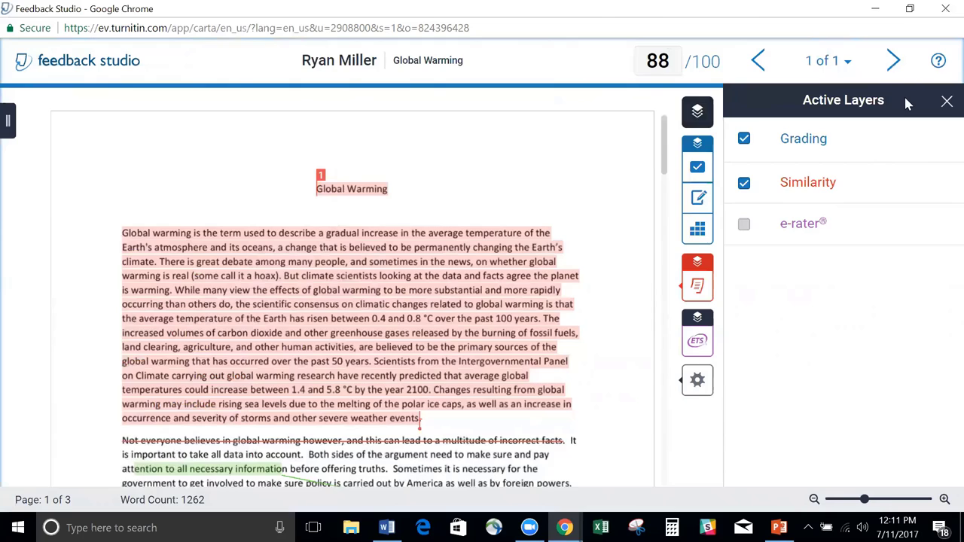
# - Close and reopen the Active Layers list, and turn the Grading and Similarity layers off and back on
pyautogui.click(945, 103)
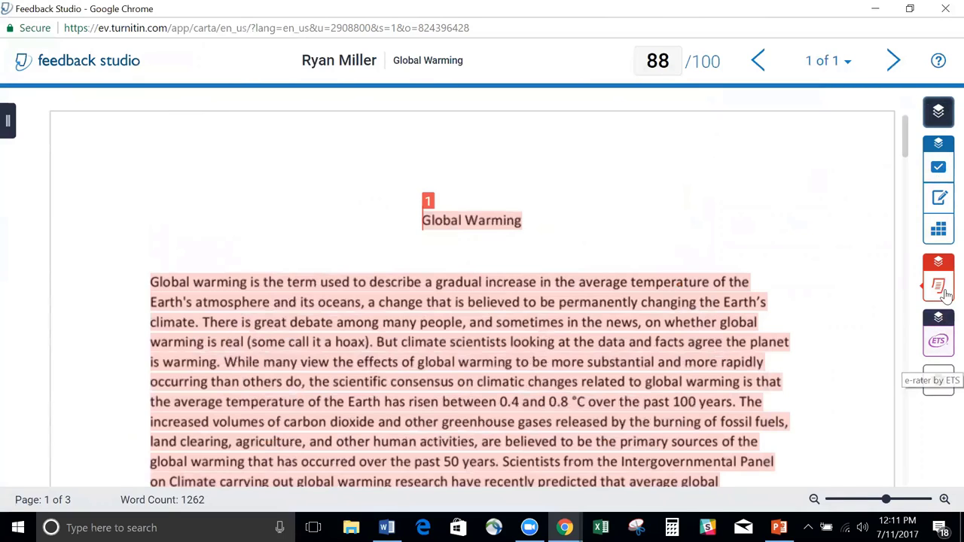
pyautogui.click(939, 112)
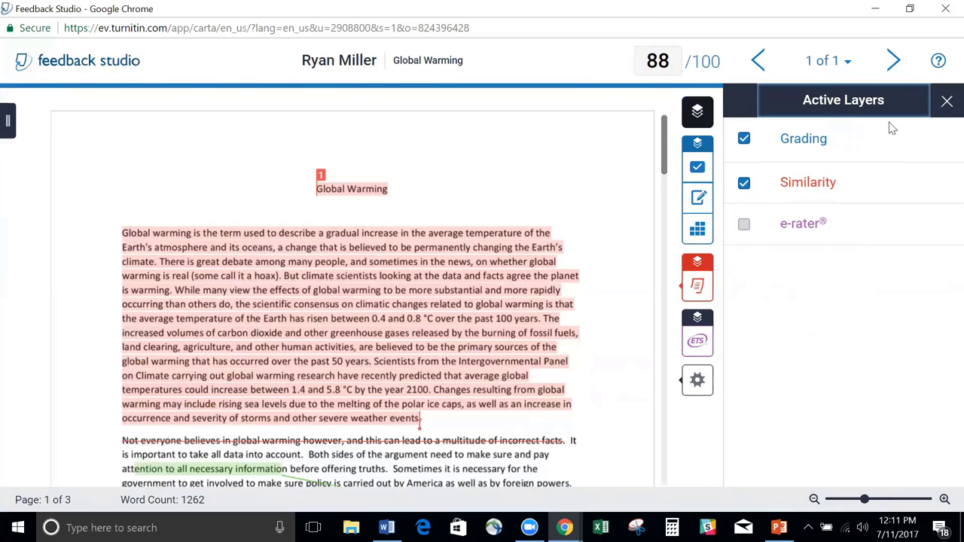
pyautogui.click(744, 139)
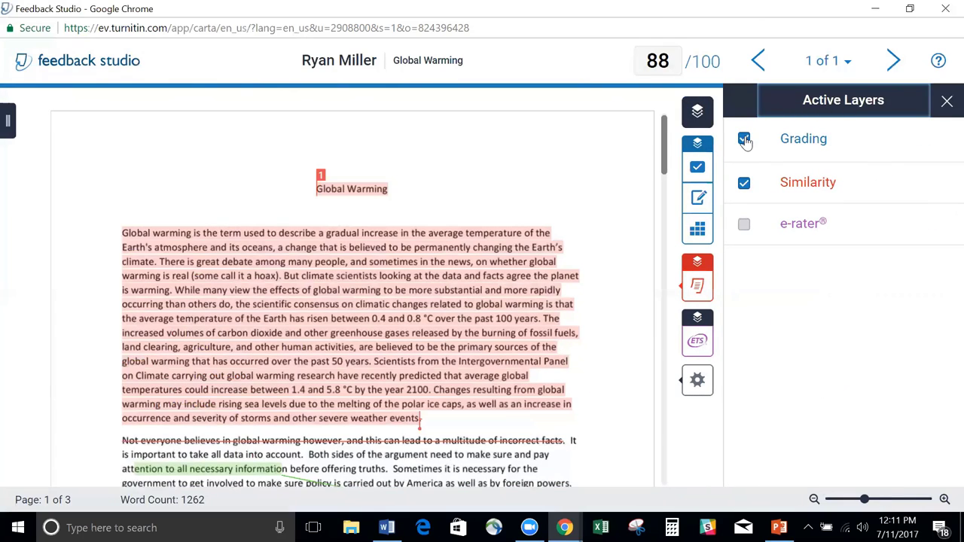
pyautogui.click(744, 183)
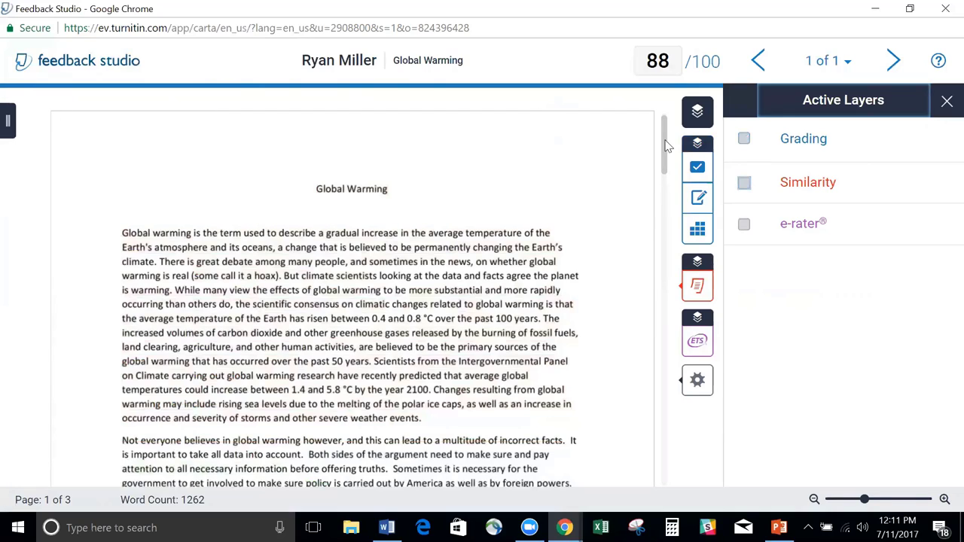
pyautogui.click(744, 140)
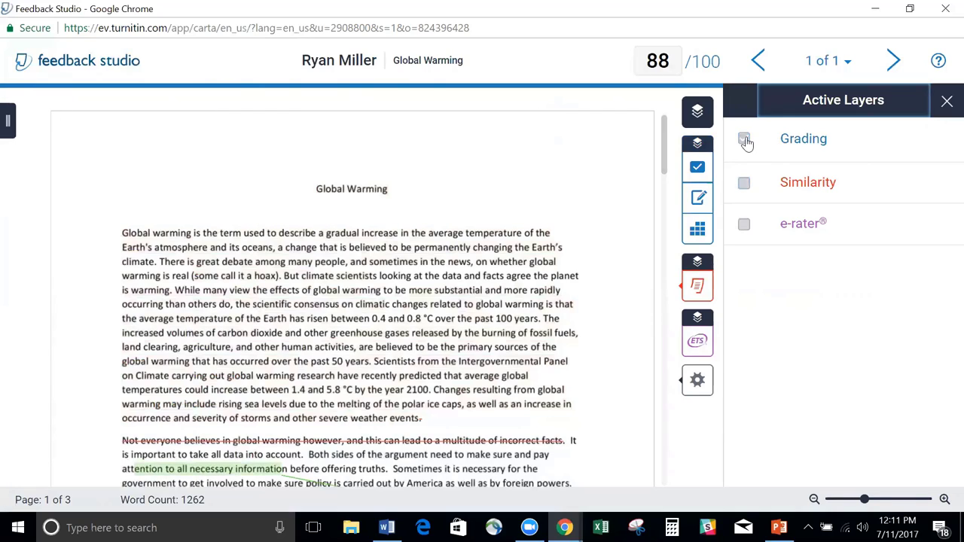
pyautogui.click(744, 184)
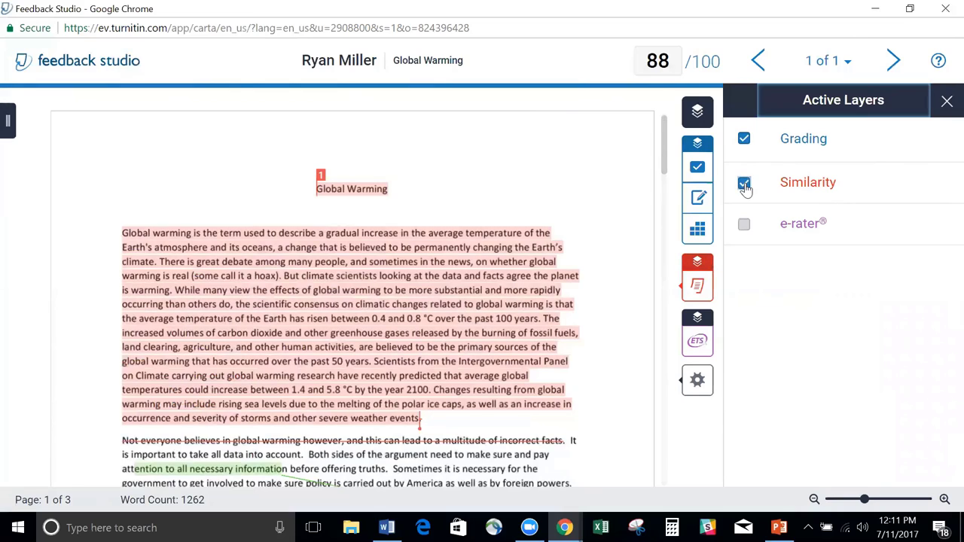
# - Turn the e-rater layer on, off and on again to compare its marks on the paper, dismissing the Slack notification
pyautogui.click(744, 225)
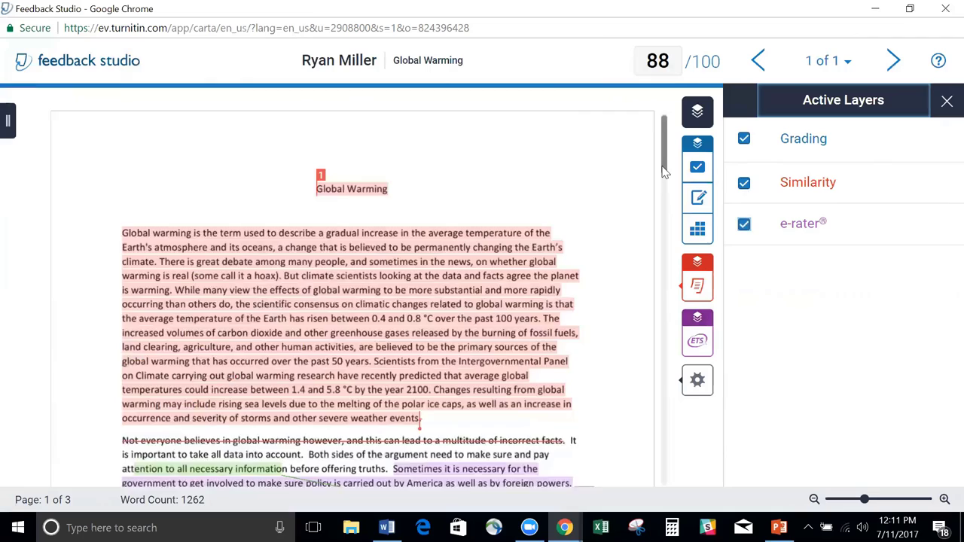
pyautogui.scroll(-3, 666, 181)
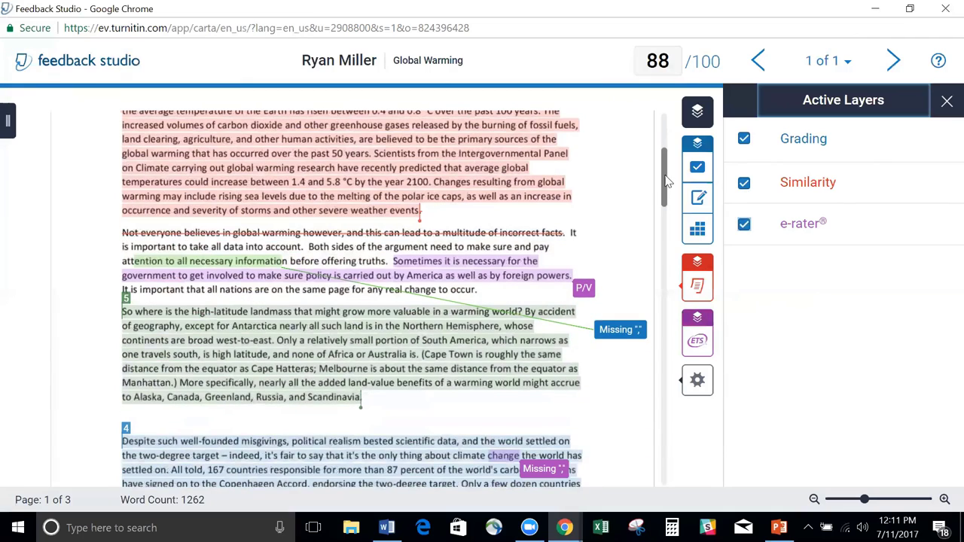
pyautogui.click(743, 226)
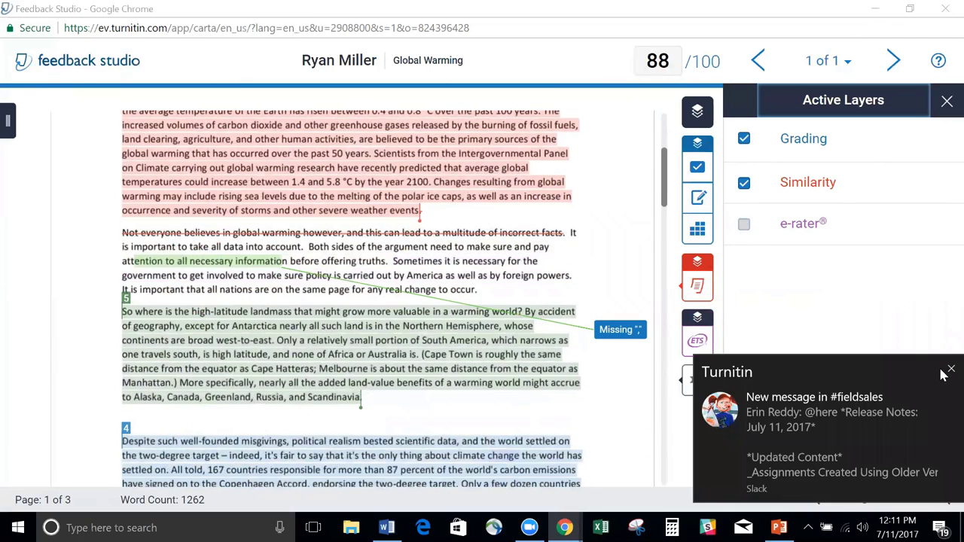
pyautogui.click(949, 370)
pyautogui.click(746, 226)
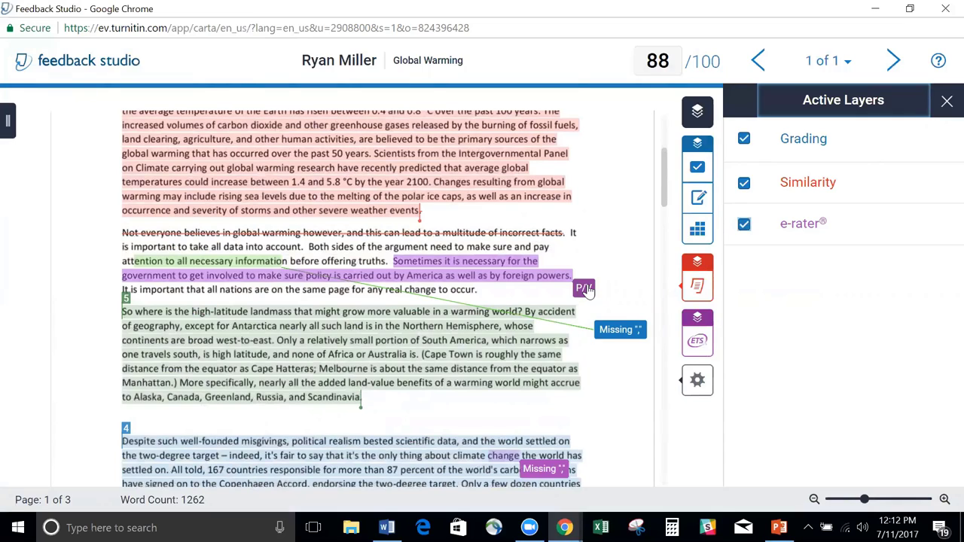
# - Hide the e-rater, Similarity and Grading layers to view the paper without any markup
pyautogui.click(744, 224)
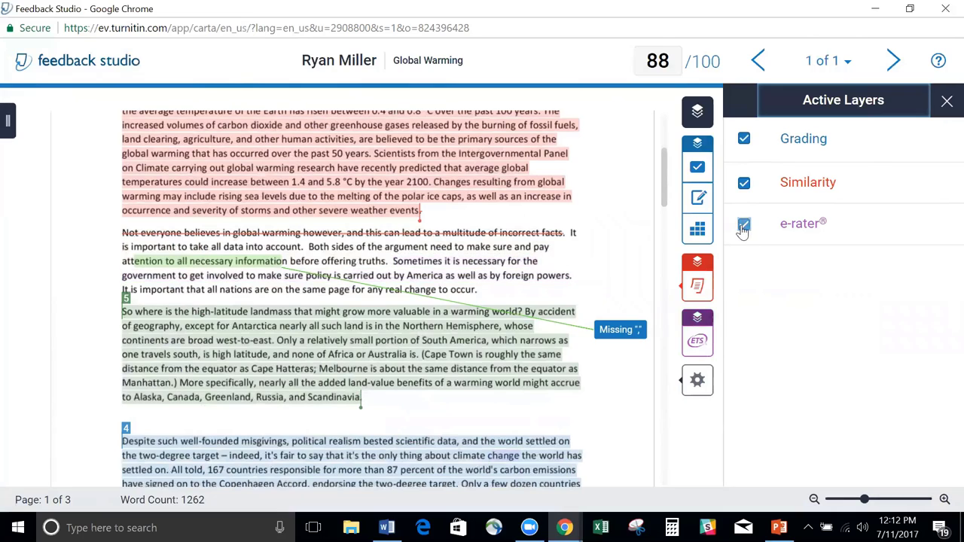
pyautogui.click(745, 182)
pyautogui.click(744, 138)
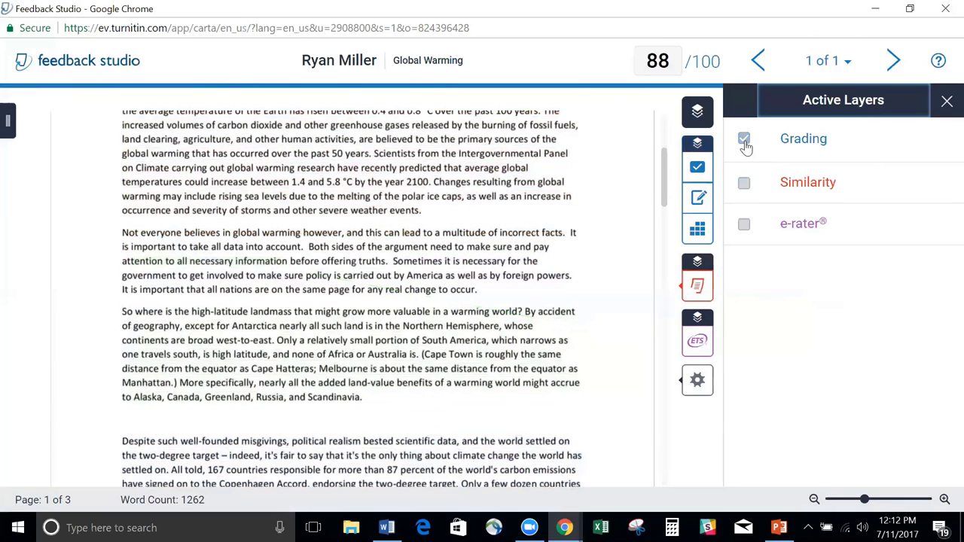
# - Show the Similarity layer by itself, and switch the paper's markup over to the Grading layer only
pyautogui.click(745, 184)
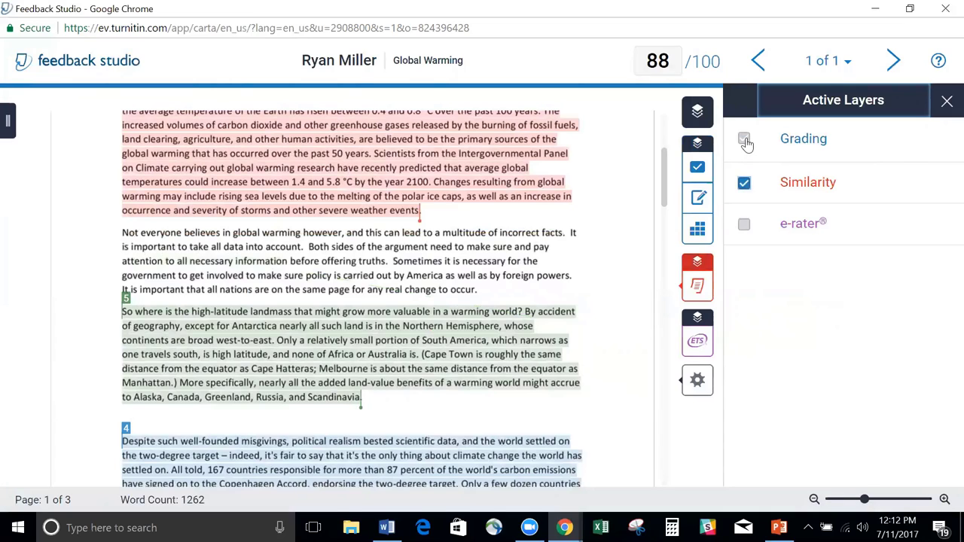
pyautogui.click(744, 140)
pyautogui.click(745, 183)
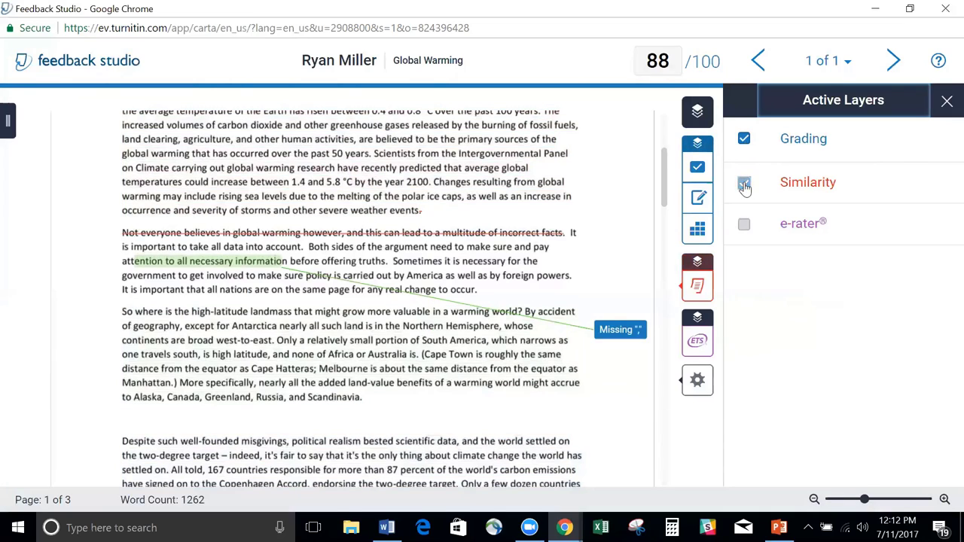
# - Enable the e-rater and Similarity layers, and hide the Grading layer
pyautogui.click(744, 225)
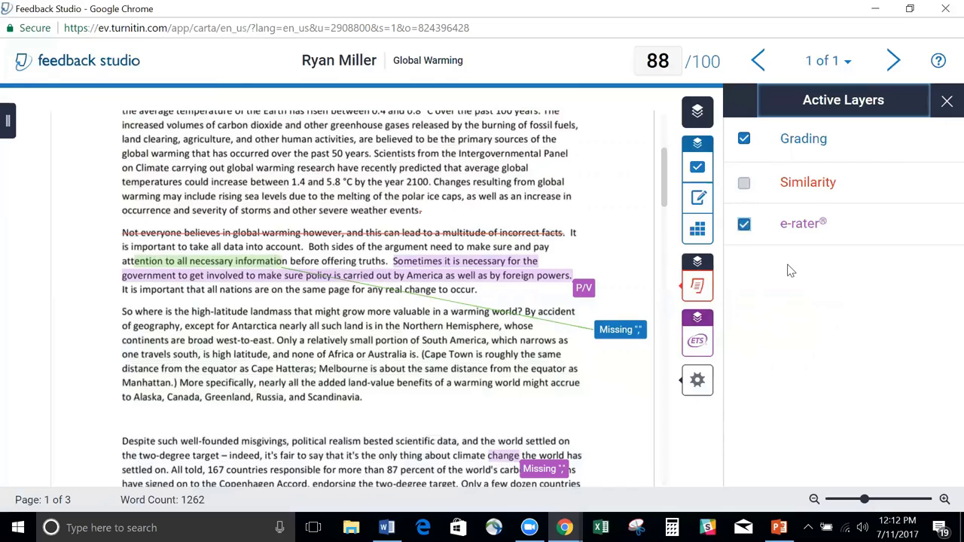
pyautogui.click(744, 184)
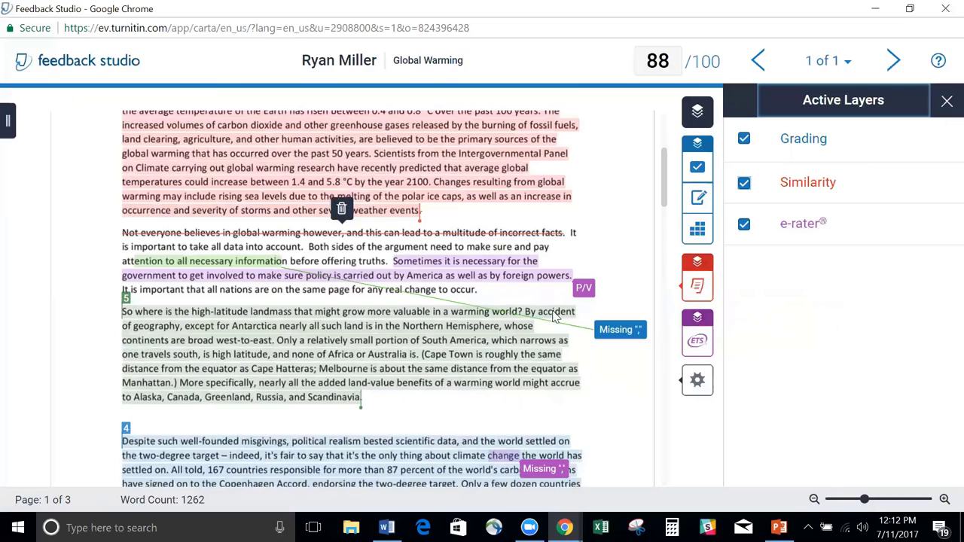
pyautogui.click(744, 139)
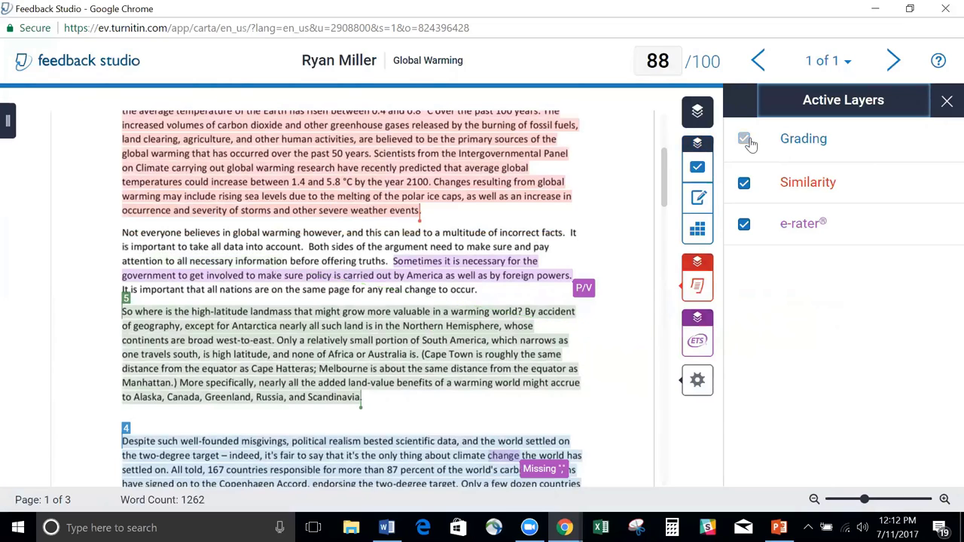